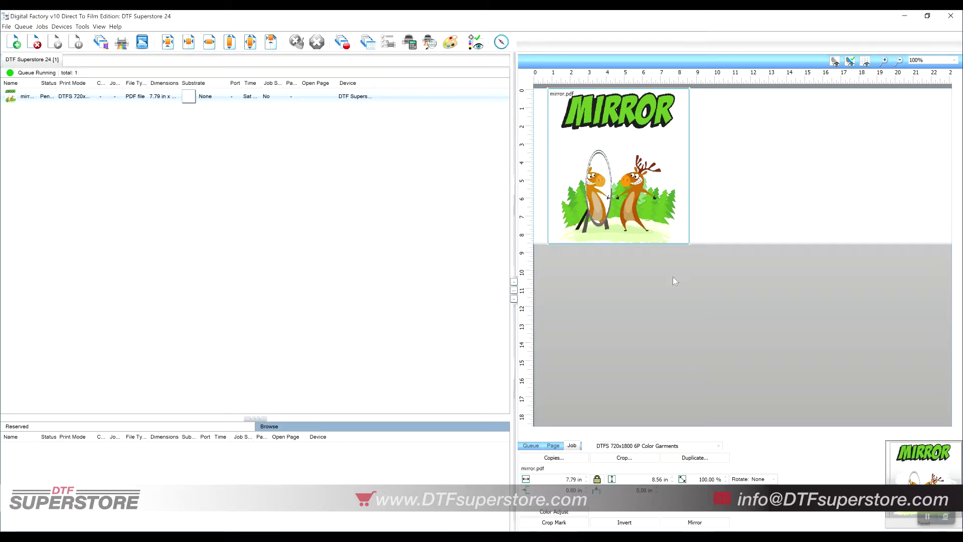
- Mirror the mirror.pdf artwork horizontally from the job's options, then undo it so MIRROR reads normally
right_click(668, 201)
mouse_move(771, 245)
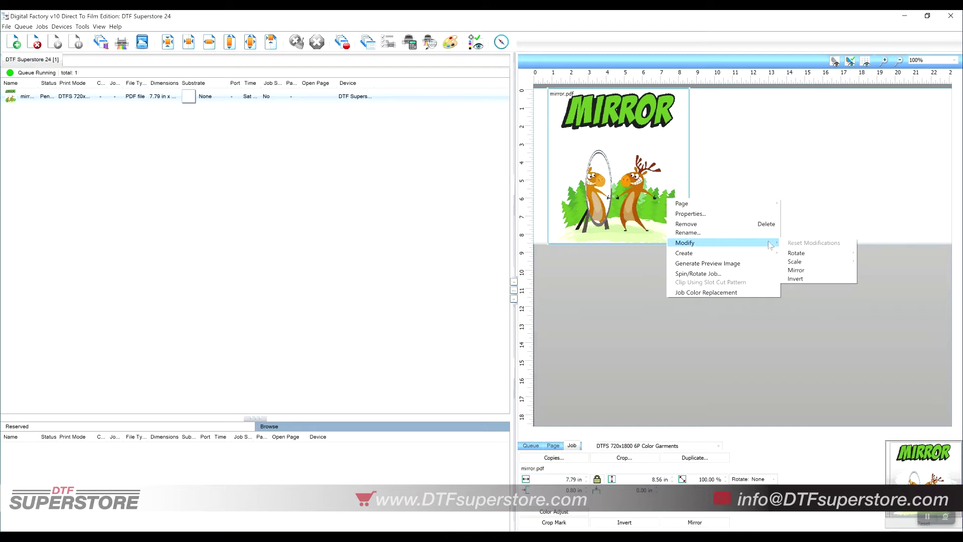
left_click(805, 270)
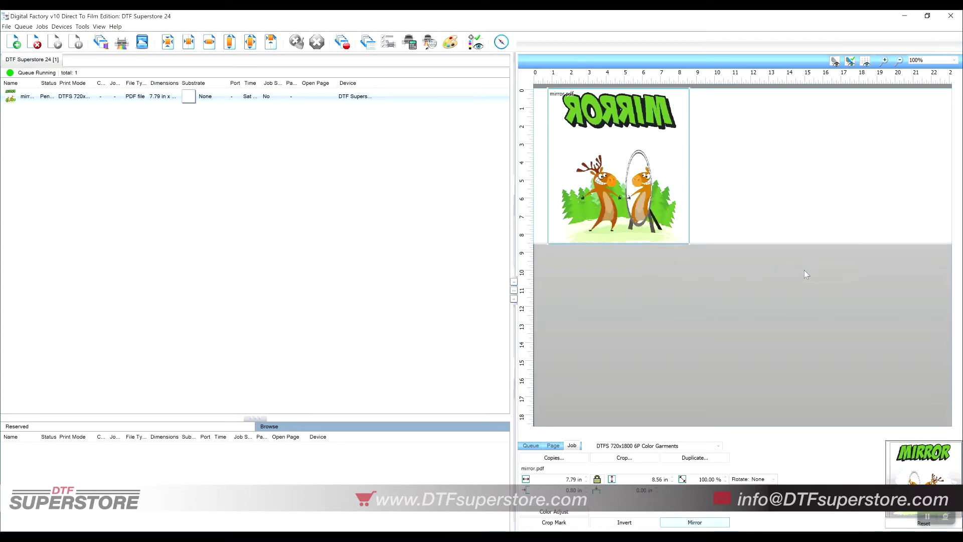
right_click(651, 198)
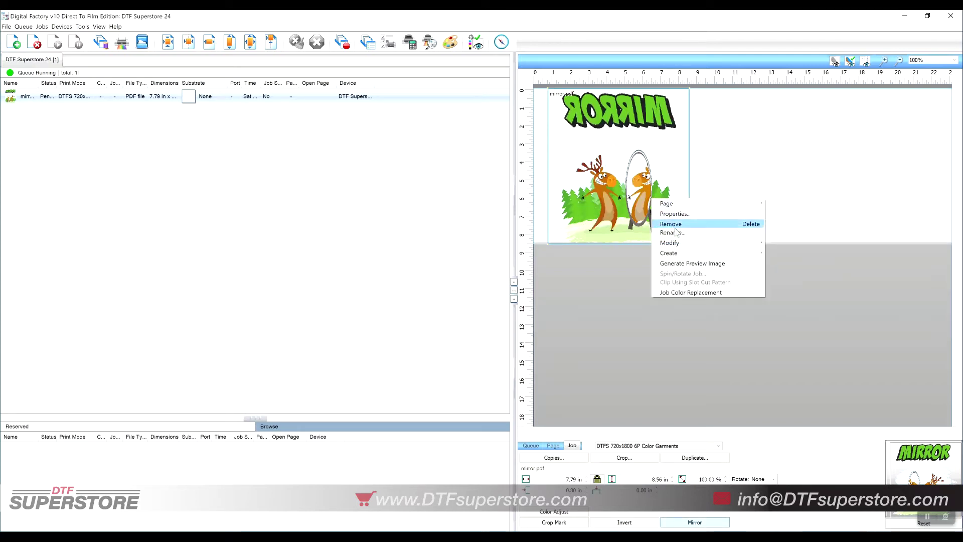
mouse_move(696, 243)
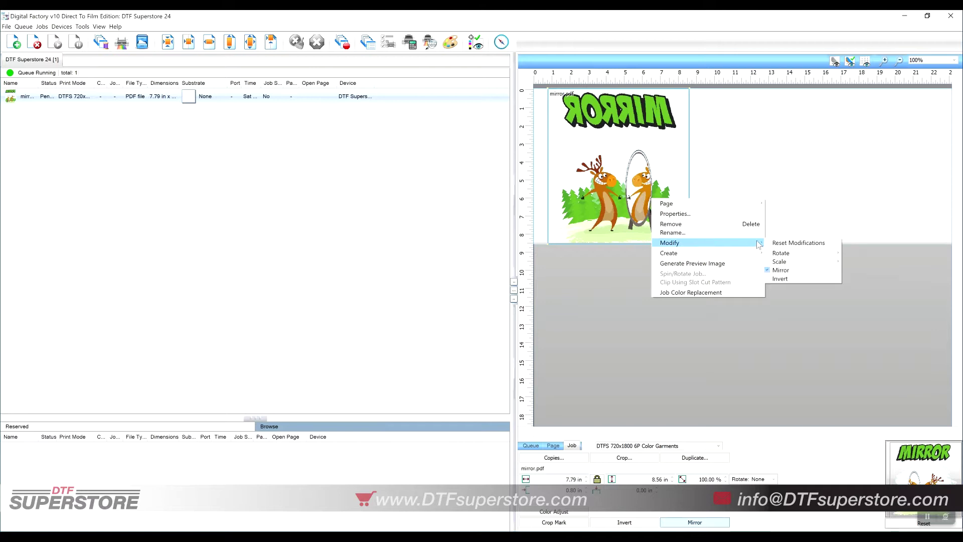
left_click(782, 271)
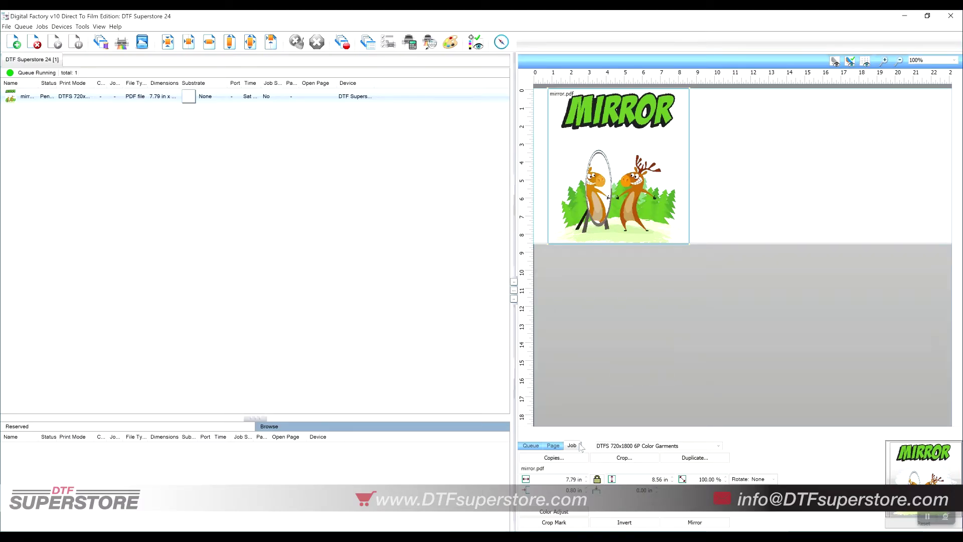
- Check the page settings, then toggle the Job tab's Mirror button three times, ending unmirrored
left_click(553, 446)
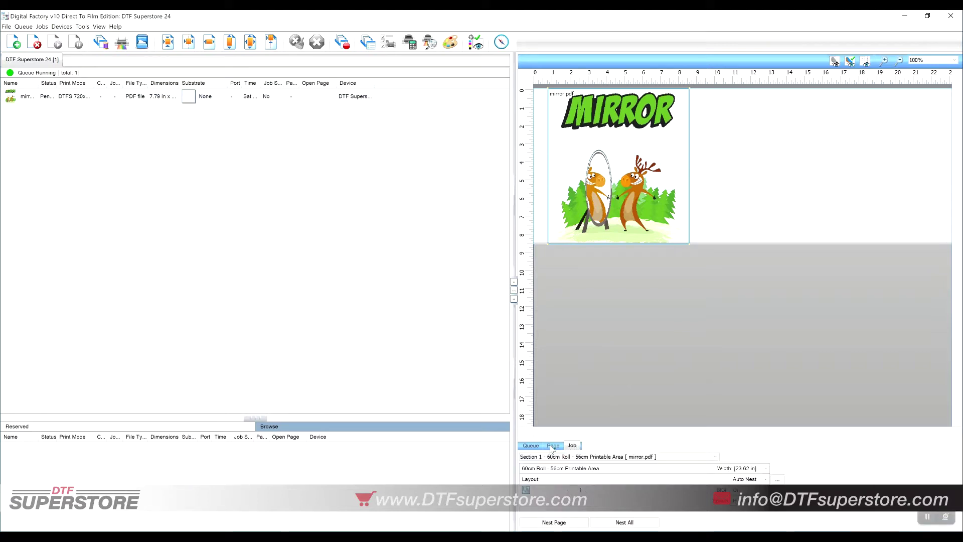
left_click(572, 445)
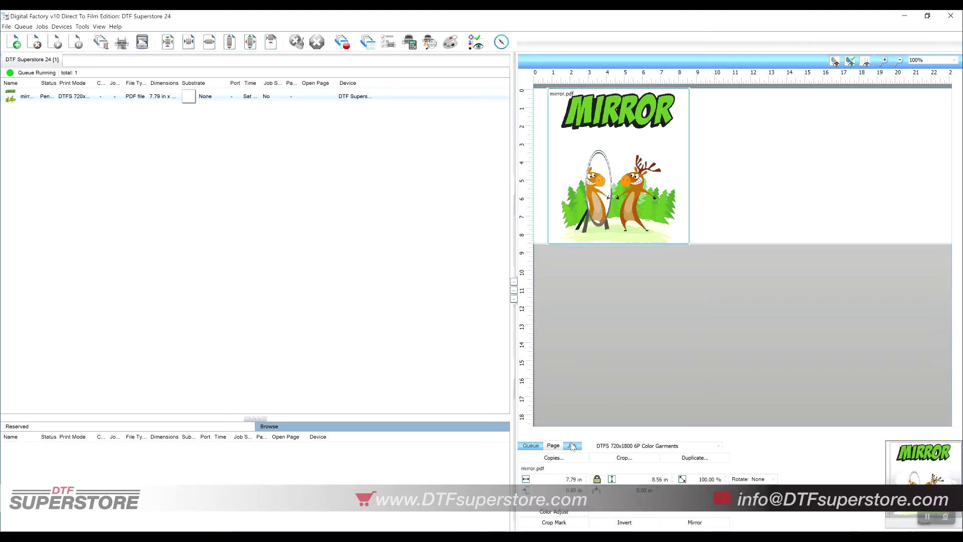
left_click(683, 523)
left_click(684, 523)
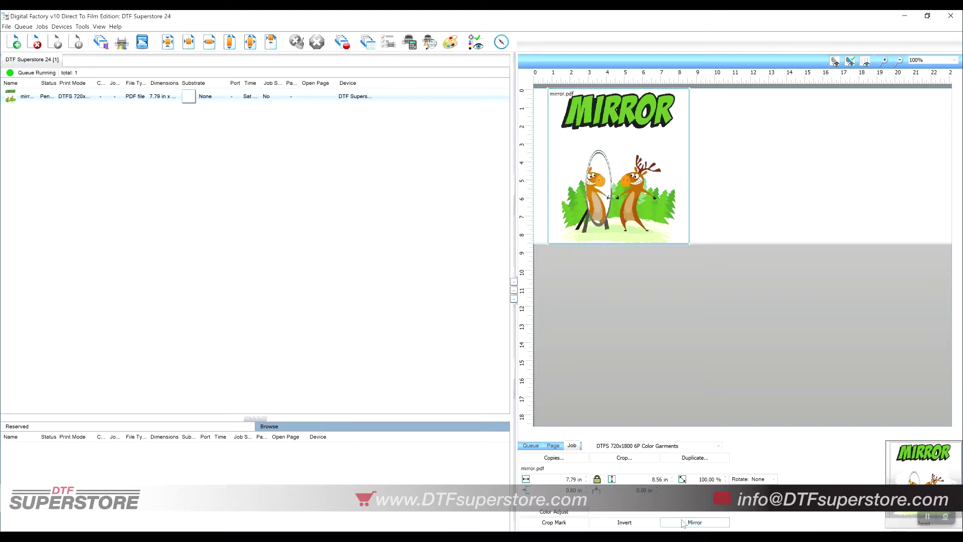
left_click(684, 523)
left_click(683, 523)
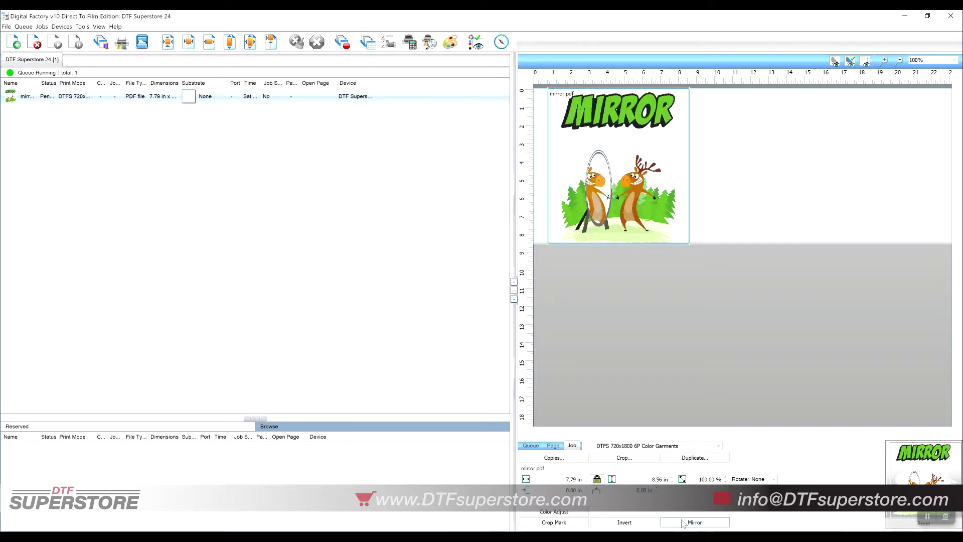
left_click(684, 523)
left_click(683, 523)
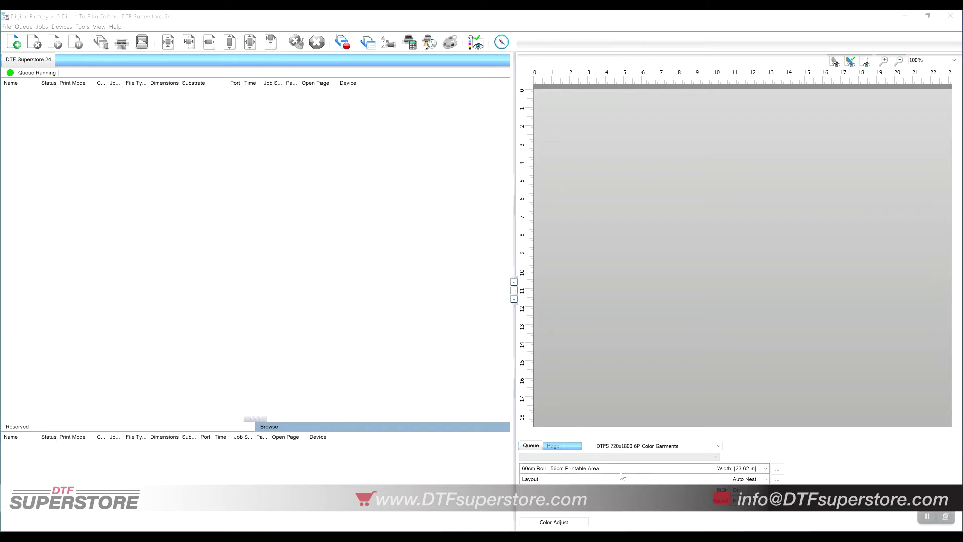
- Set the DTFS 720x1800 6P Color Garments mode's Colour Layer profile to Mirror Vertically and save it
left_click(76, 27)
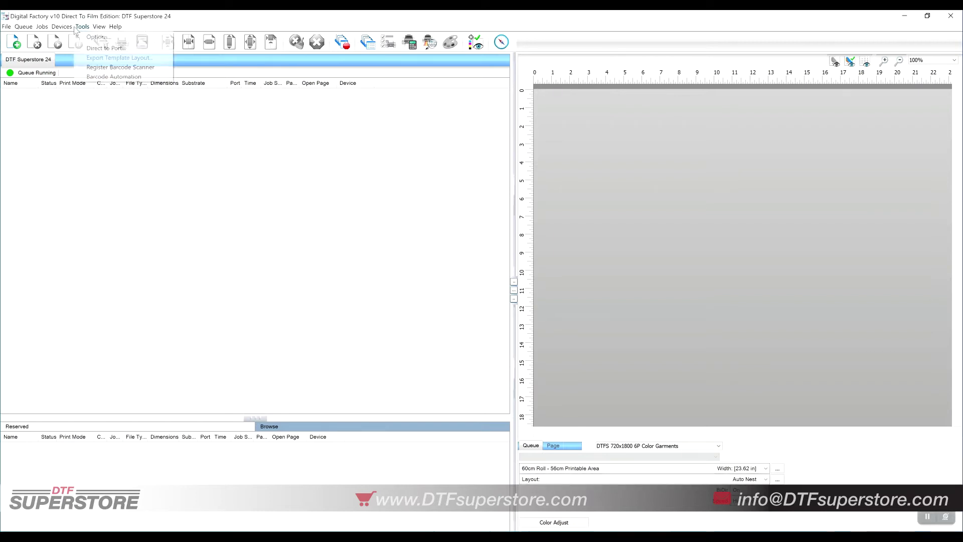
left_click(62, 26)
left_click(78, 49)
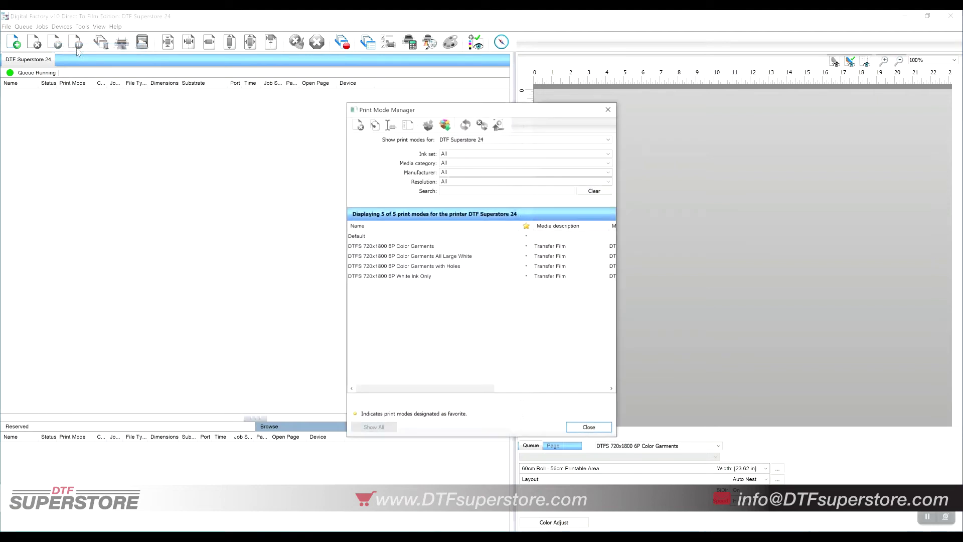
double_click(405, 247)
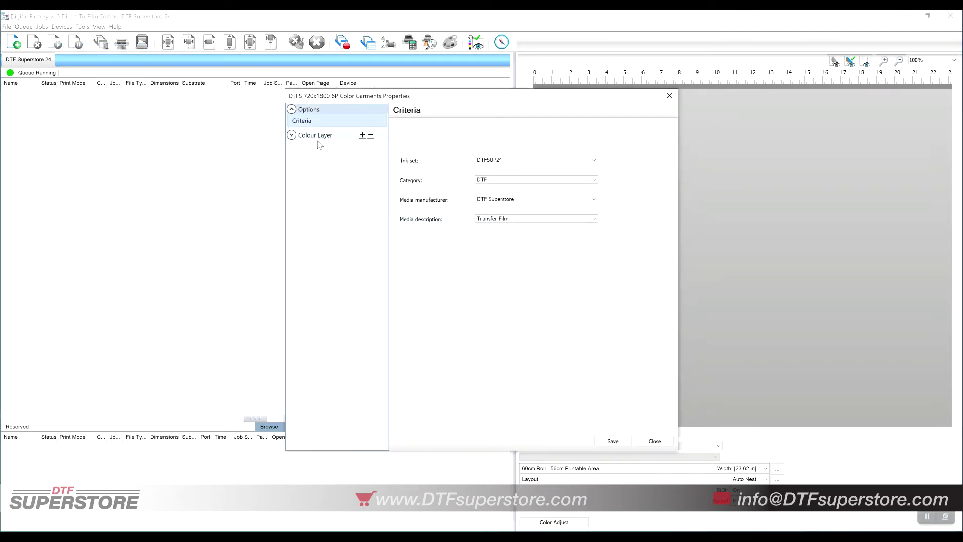
left_click(319, 138)
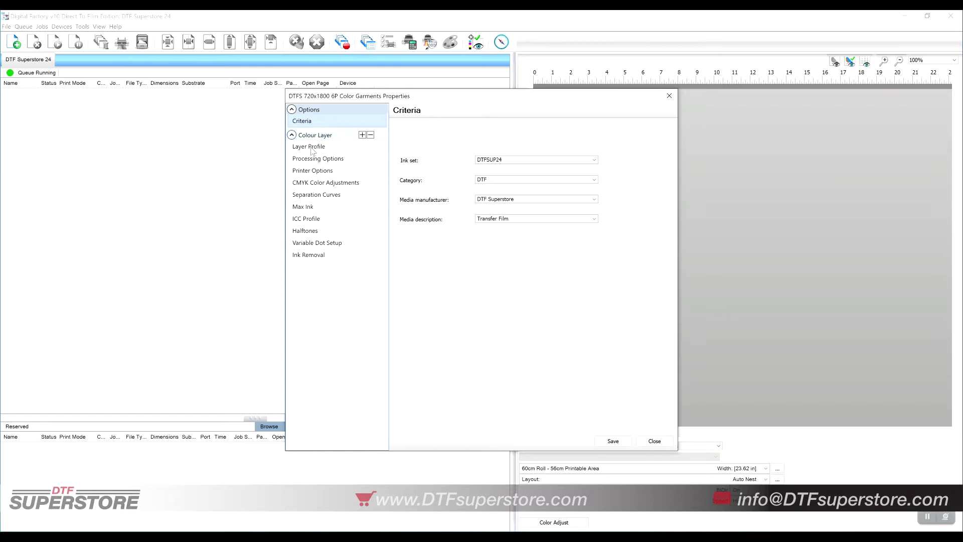
left_click(311, 147)
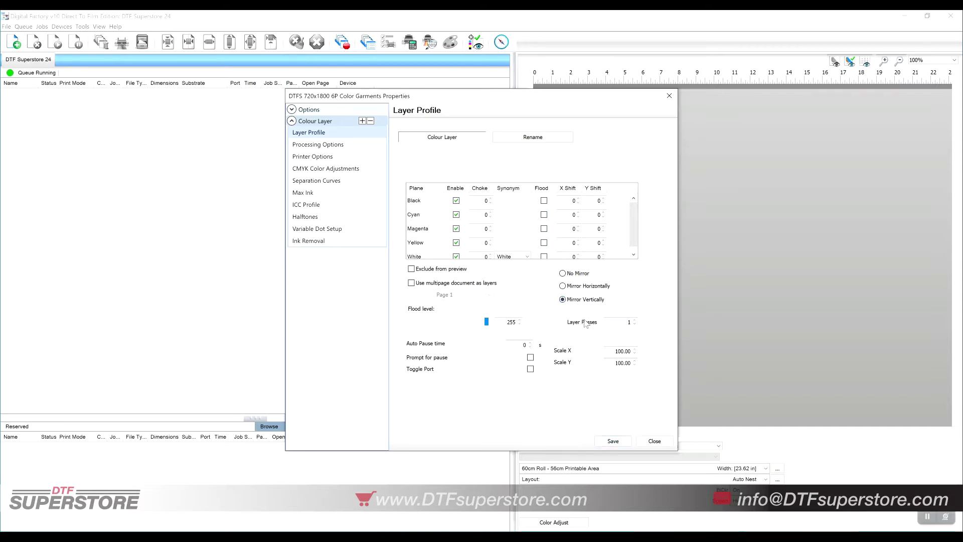
left_click(615, 440)
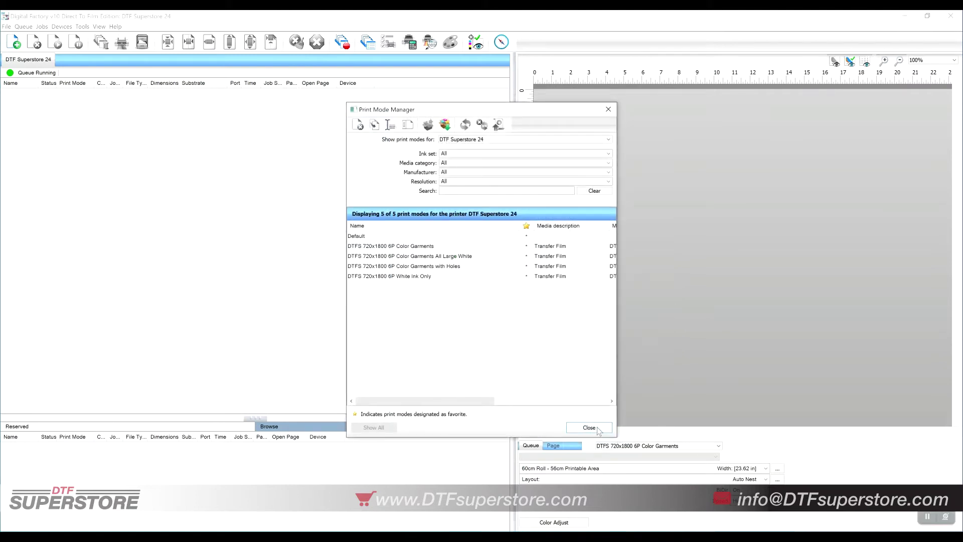
left_click(589, 428)
left_click(352, 525)
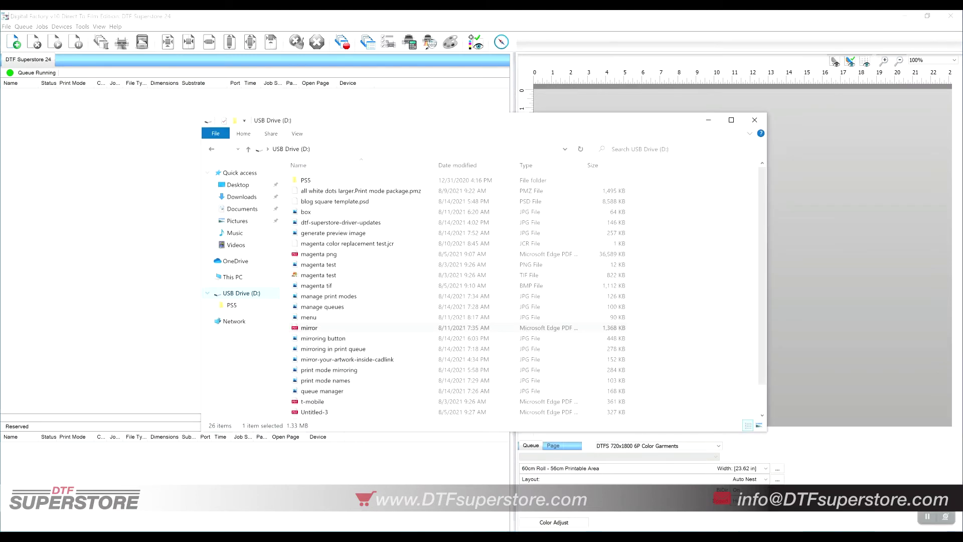
left_click_drag(300, 331, 853, 317)
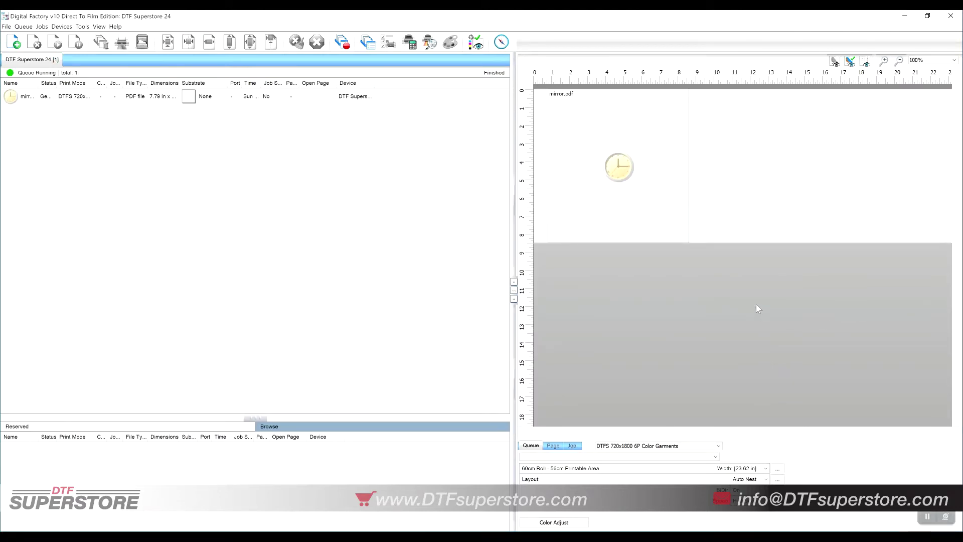
left_click(751, 301)
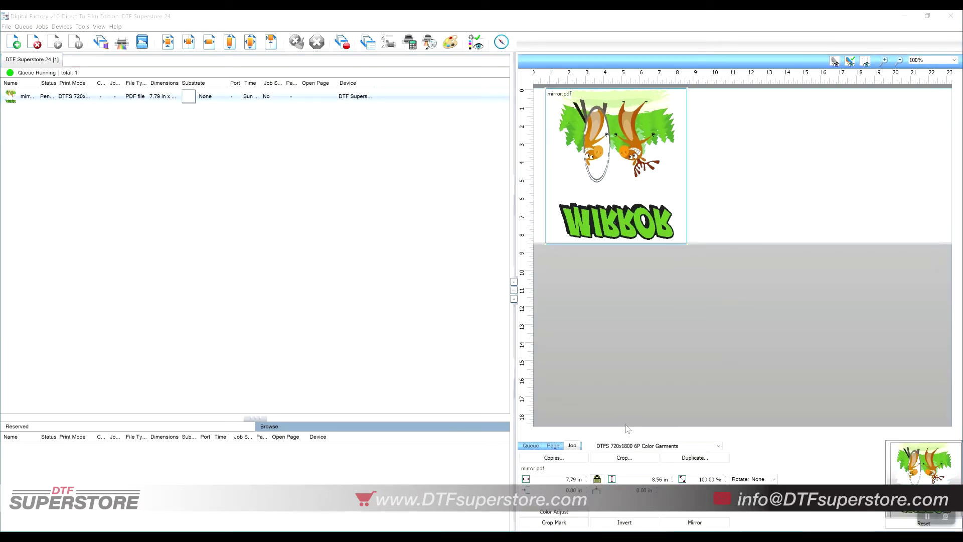
- Switch the print mode to All Large White and regenerate the mirror.pdf preview image
left_click(635, 446)
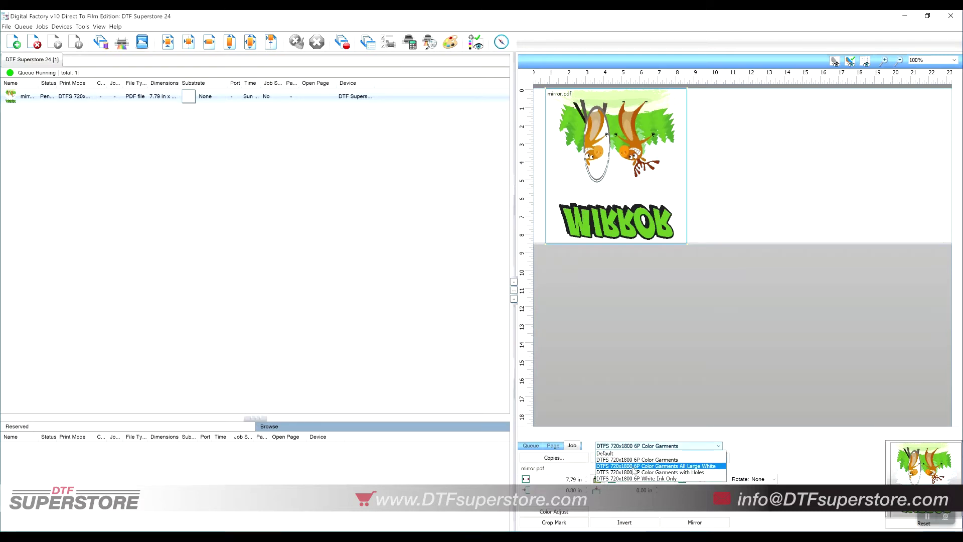
left_click(634, 467)
left_click(510, 271)
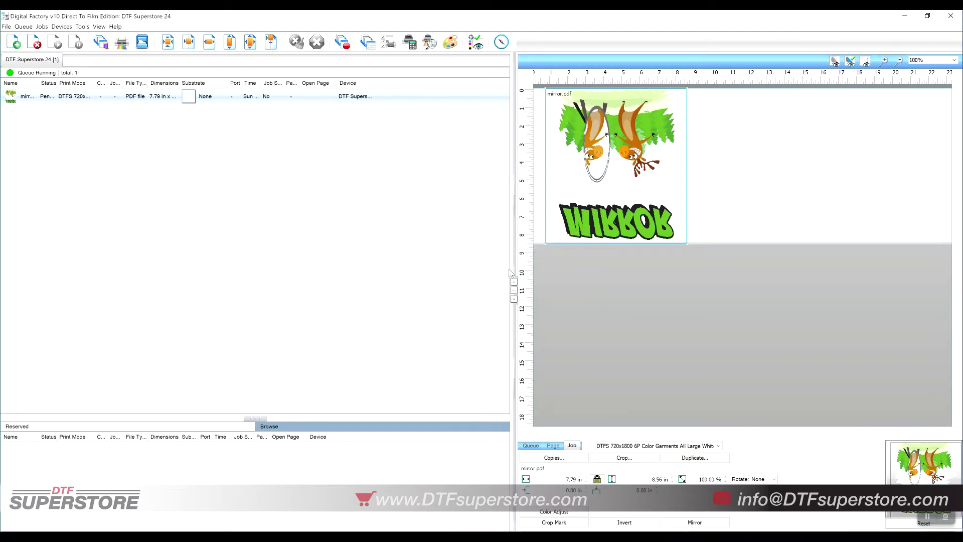
right_click(576, 228)
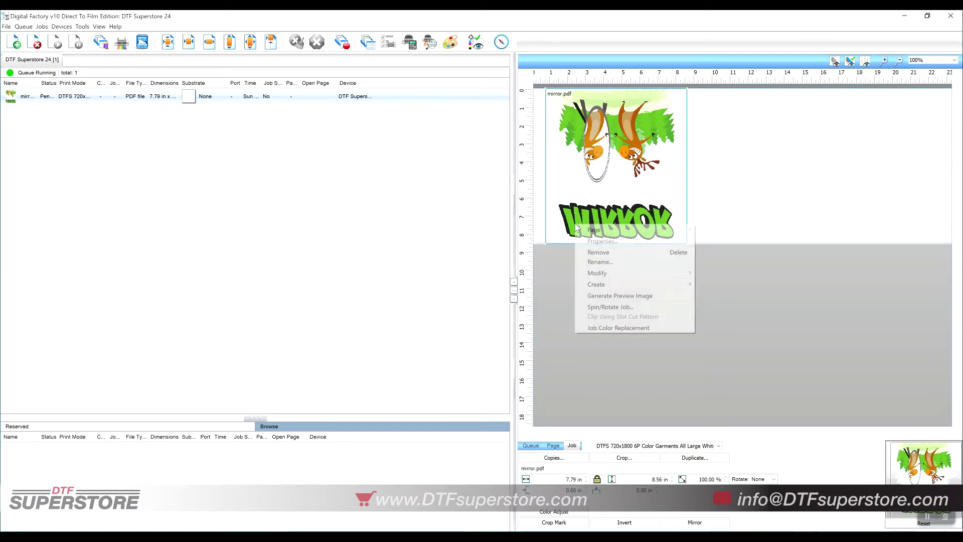
left_click(617, 296)
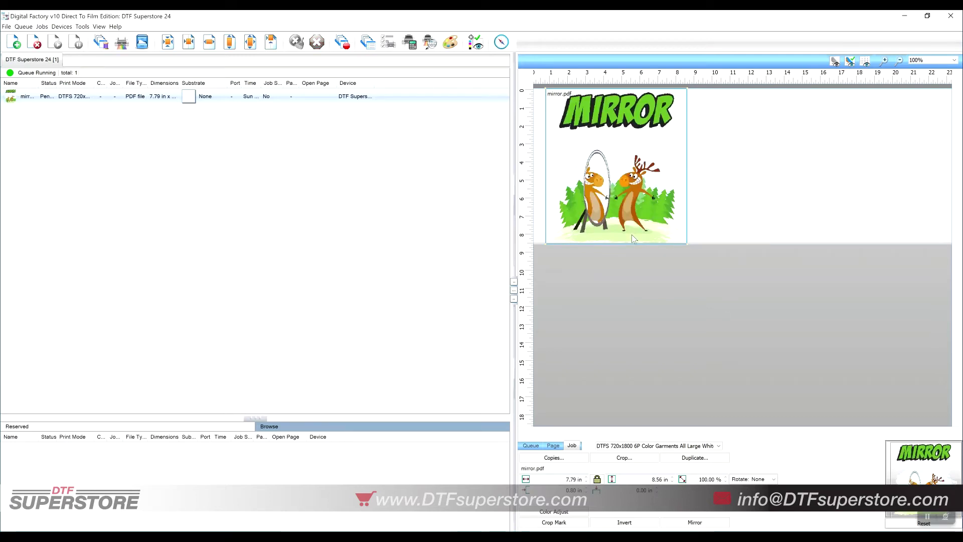
- Switch back to the Color Garments print mode and regenerate the preview for comparison
left_click(637, 446)
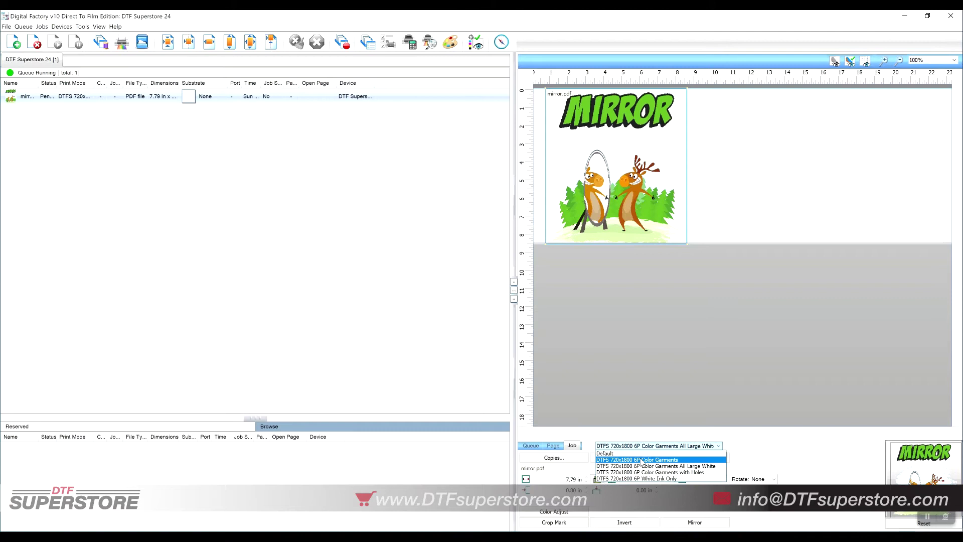
left_click(641, 460)
left_click(523, 270)
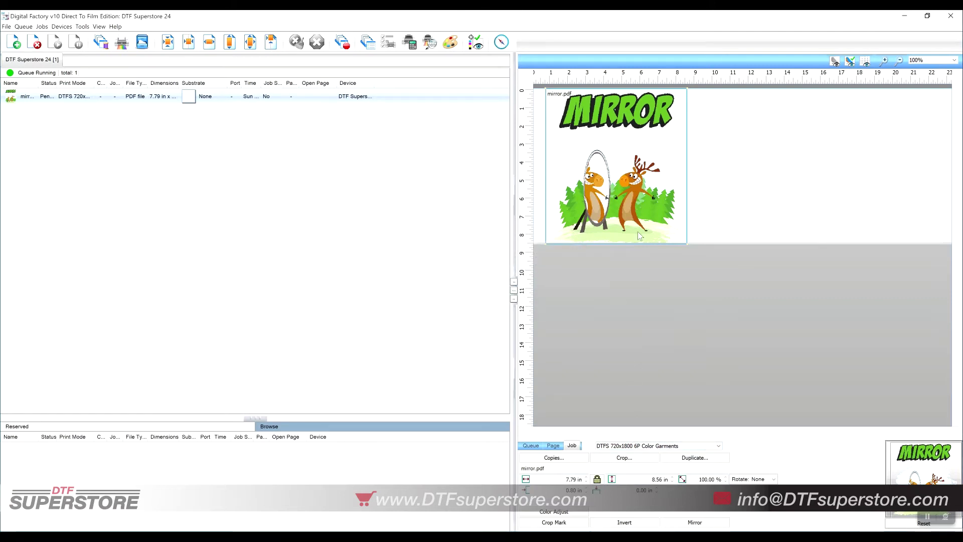
right_click(642, 208)
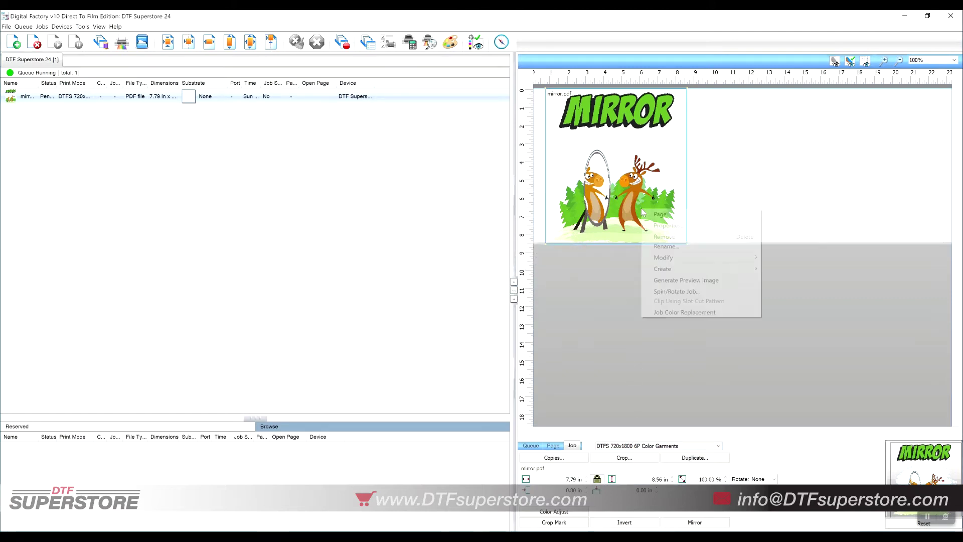
left_click(684, 281)
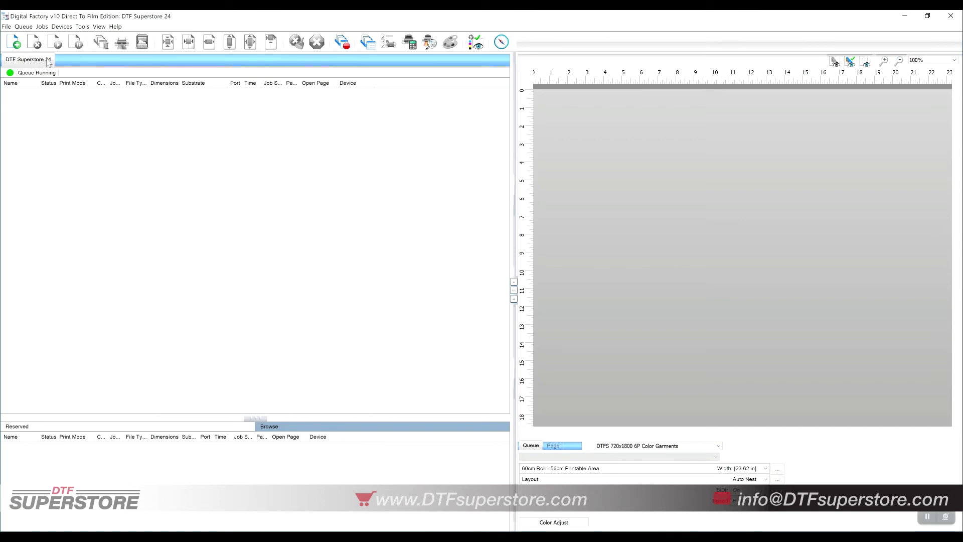
- Tick Mirror job on import in the DTF Superstore 24 queue's Layout Manager properties and confirm
left_click(29, 27)
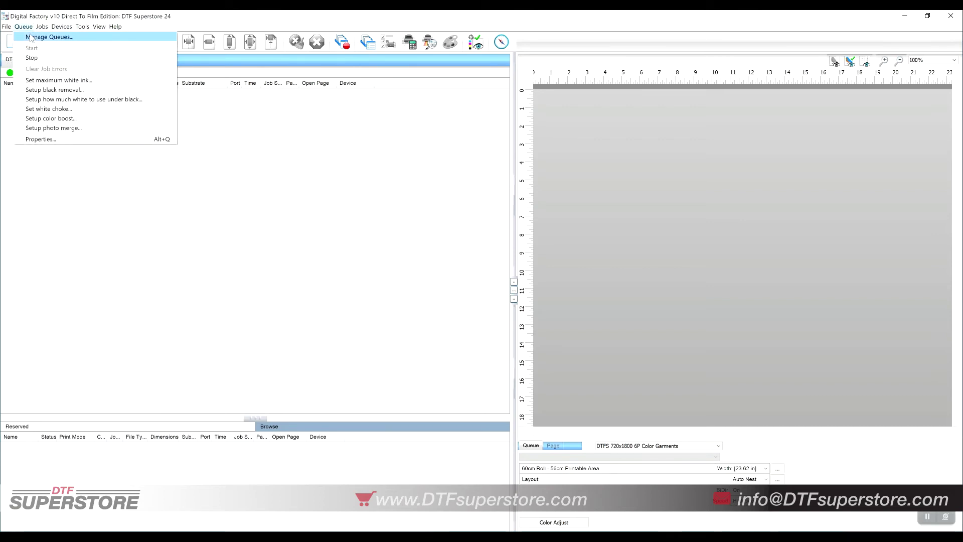
left_click(30, 38)
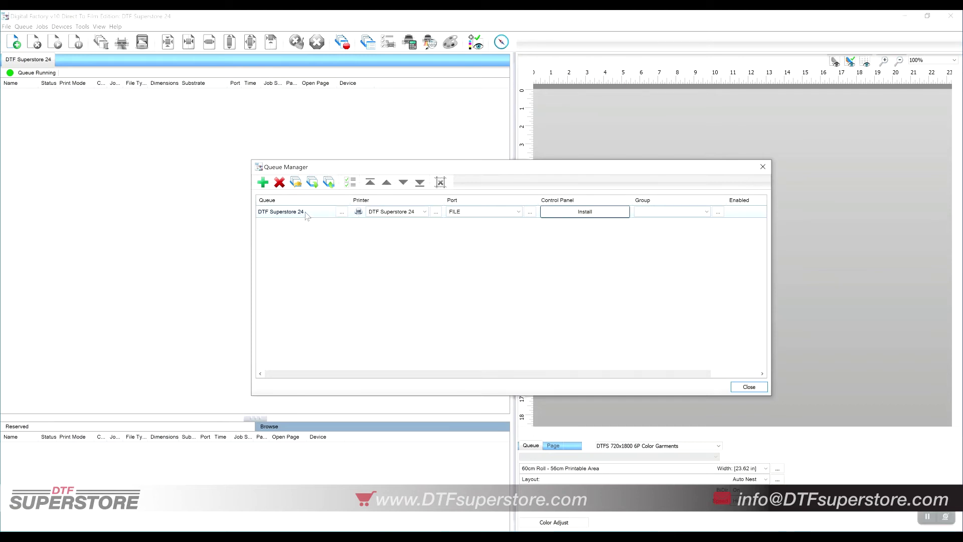
left_click(350, 183)
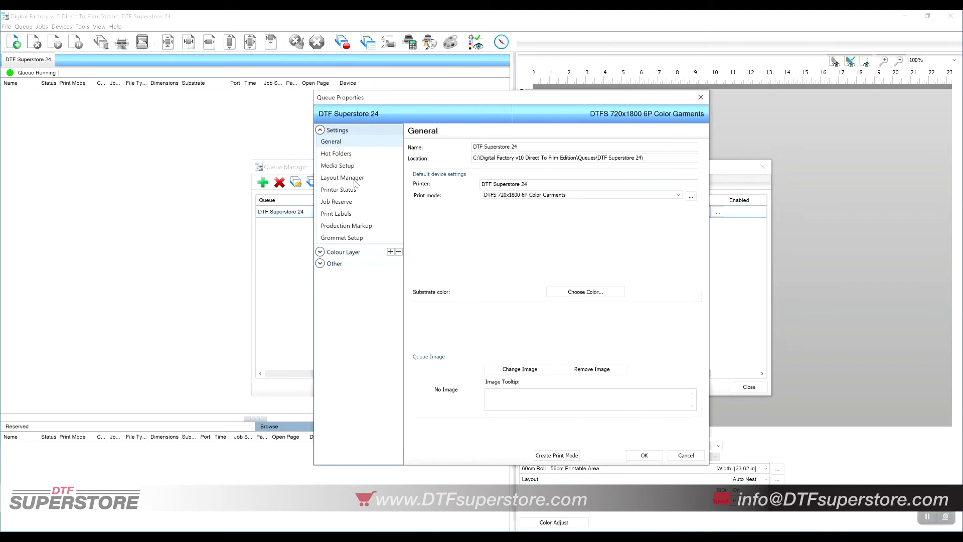
left_click(346, 177)
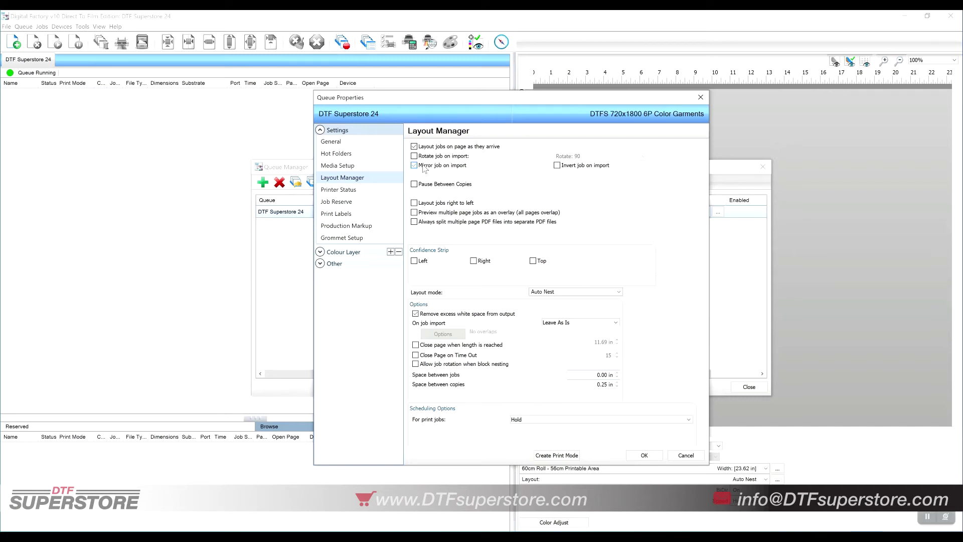
left_click(635, 456)
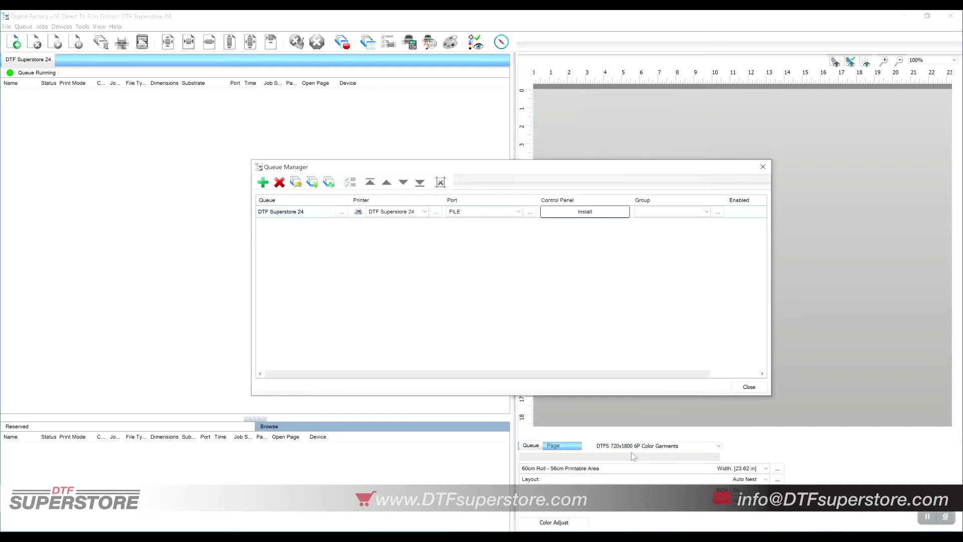
- Drag mirror.pdf from USB Drive (D:) onto the Digital Factory print page to import it
left_click(750, 387)
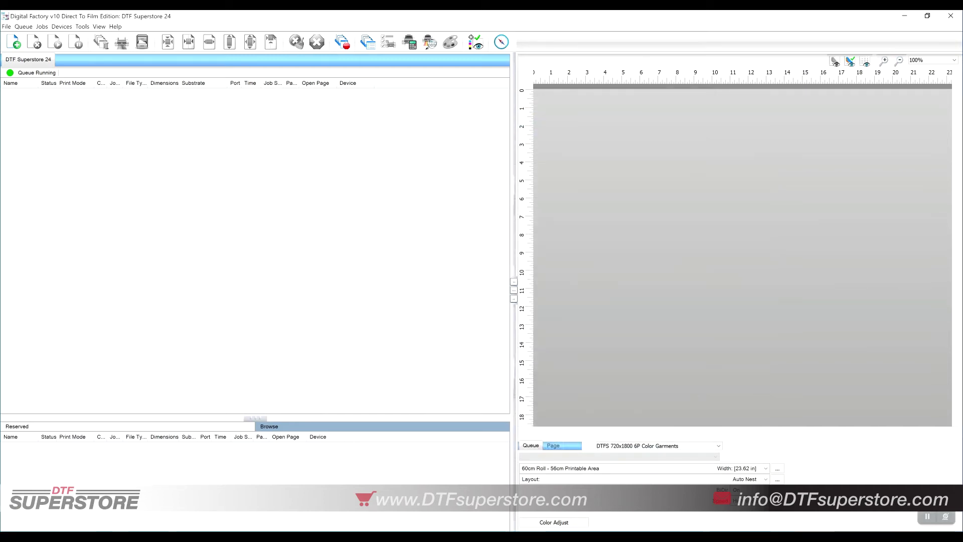
key("alt+Tab")
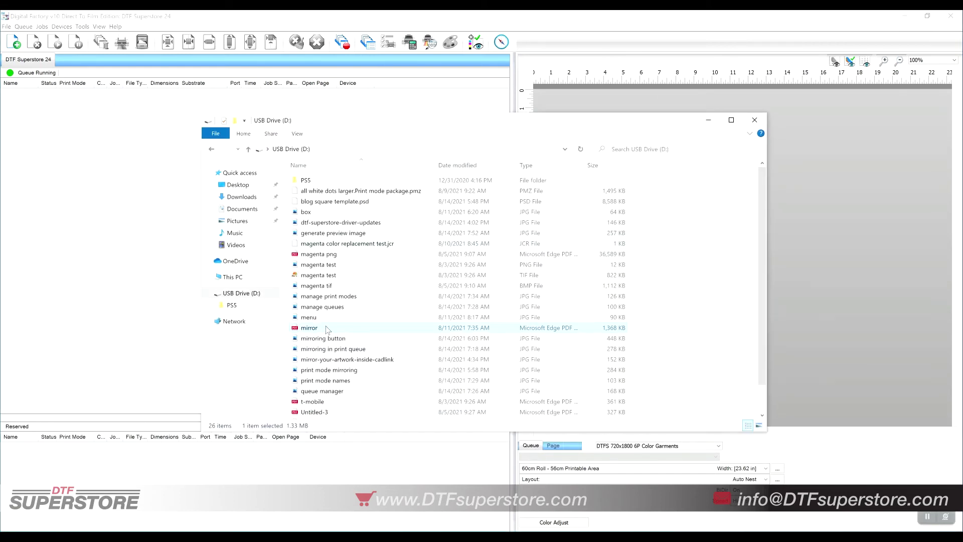
left_click_drag(327, 329, 808, 311)
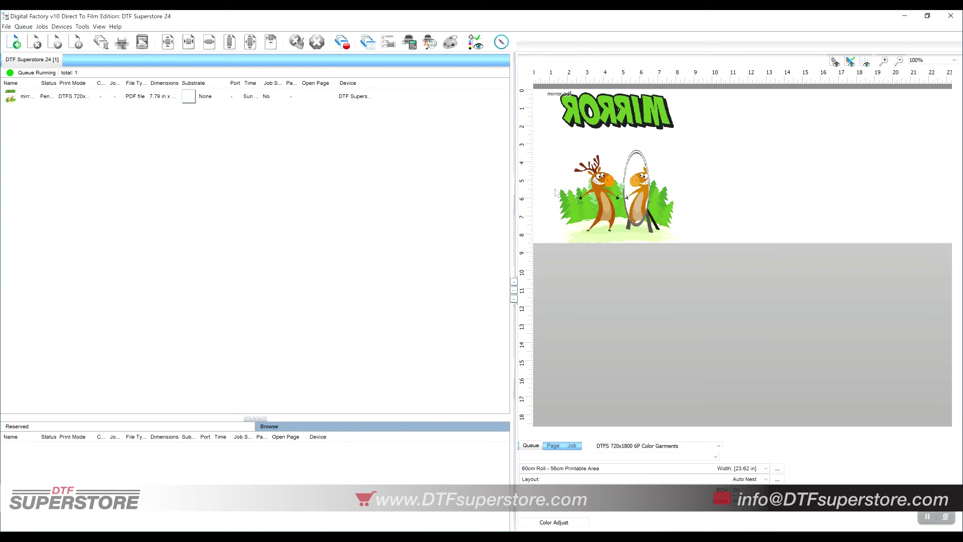
scroll(702, 304, "up", 1)
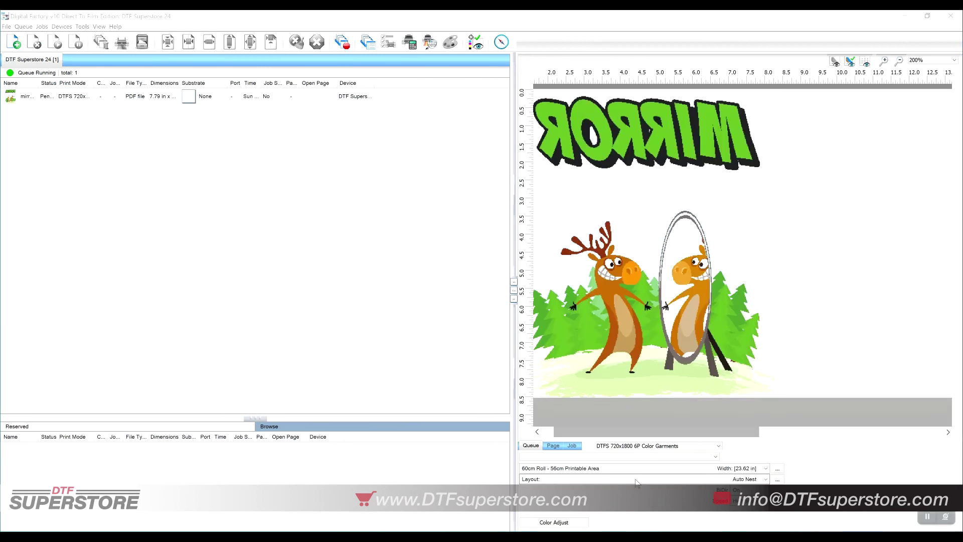